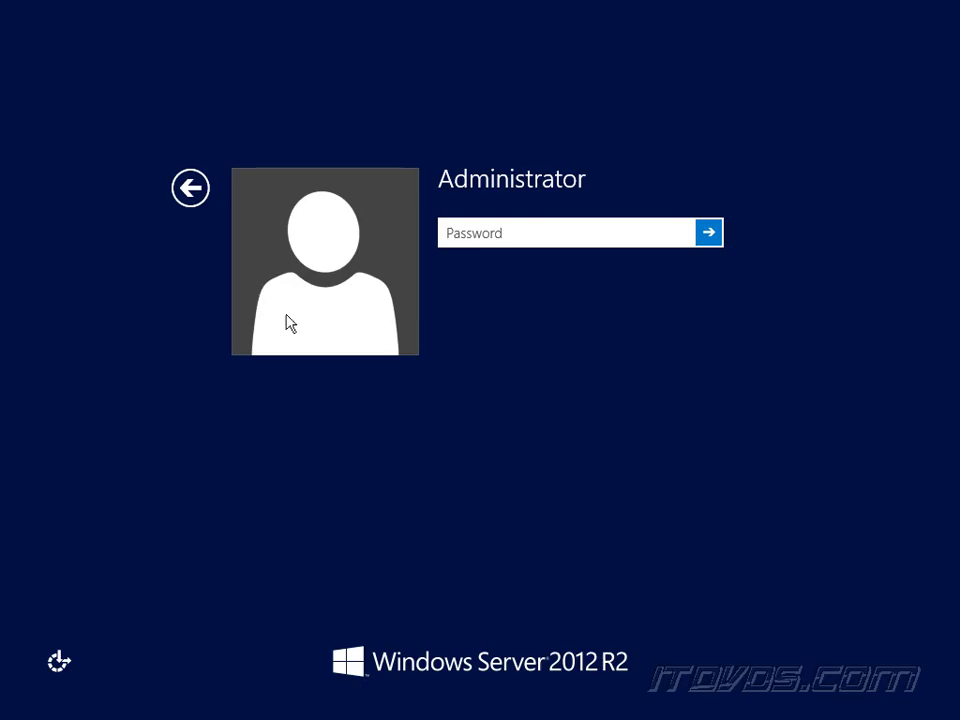
# Sign in to the server as Administrator with the account password
pyautogui.click(484, 236)
pyautogui.write('•••••••••')
pyautogui.press('Return')
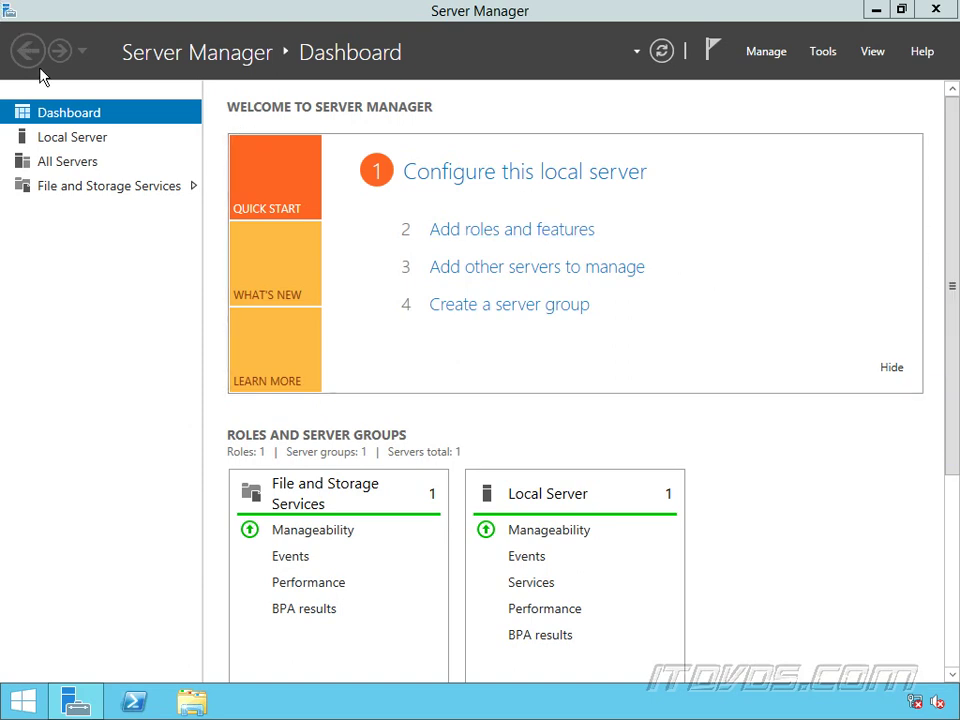
# Show the Local Server properties page in Server Manager
pyautogui.click(86, 137)
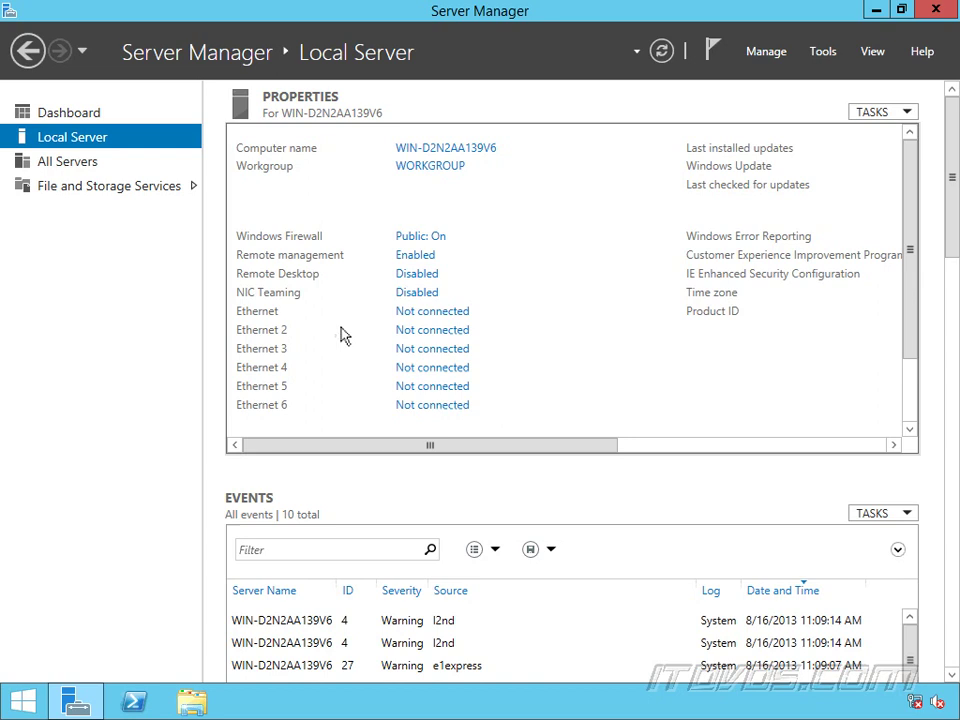
# Open Network Connections from an Ethernet 'Not connected' link in Local Server properties
pyautogui.click(407, 352)
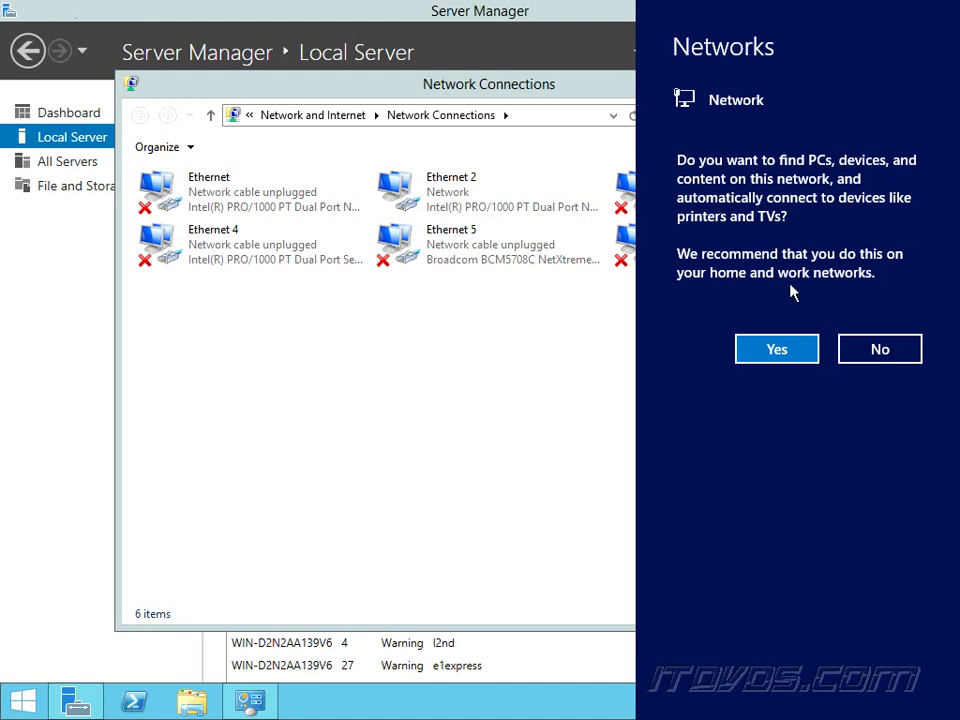
# Allow network discovery, then enter 'Host Management Network 1' as Ethernet 2's new name
pyautogui.click(784, 342)
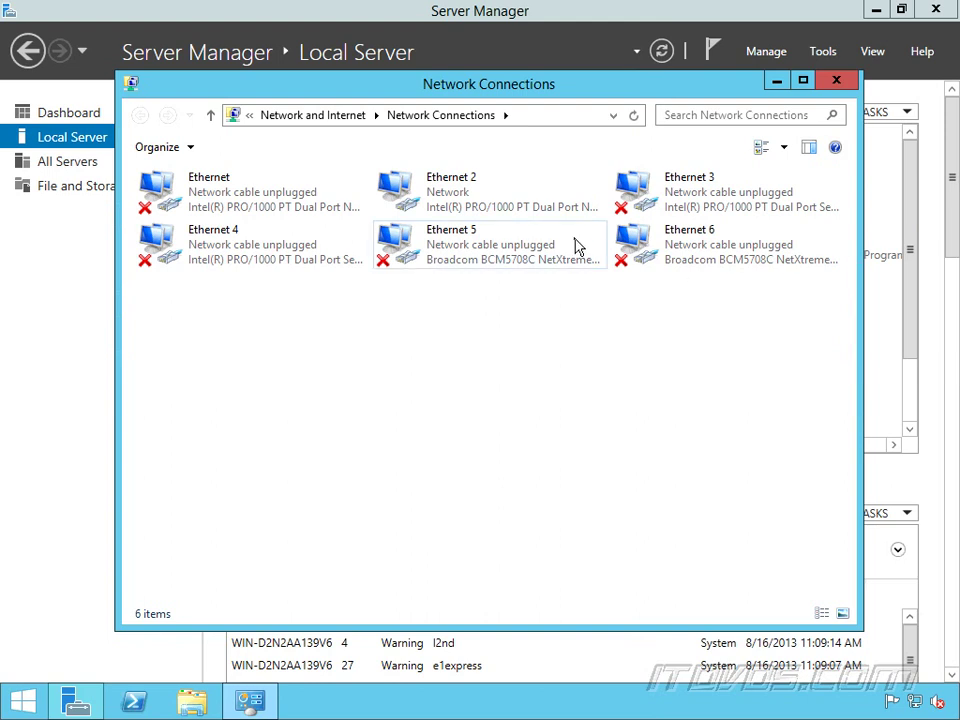
pyautogui.click(475, 190)
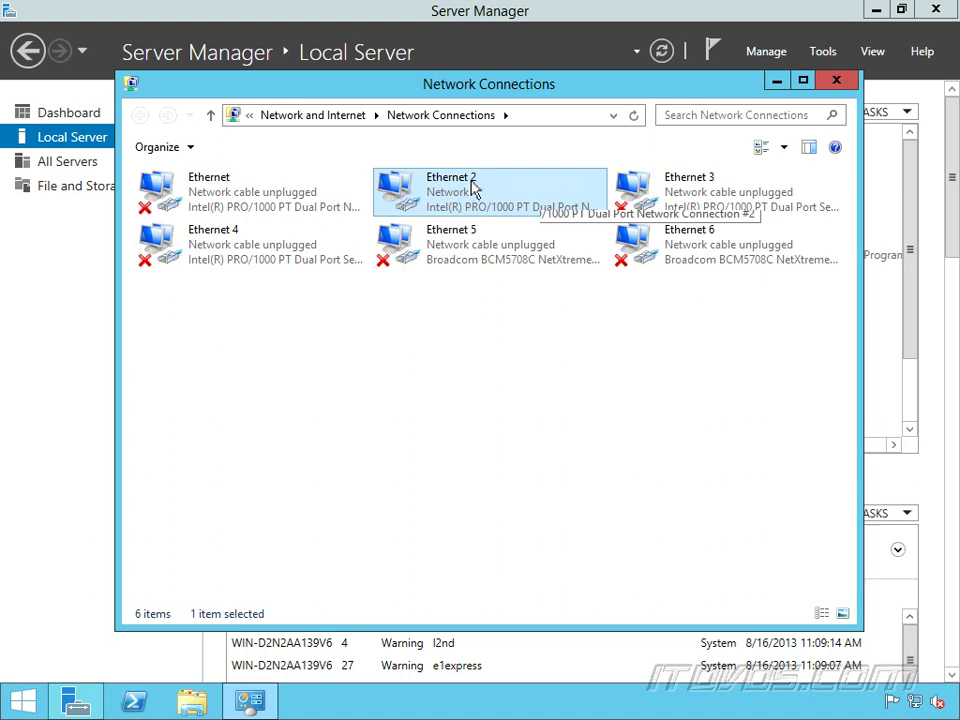
pyautogui.click(472, 182)
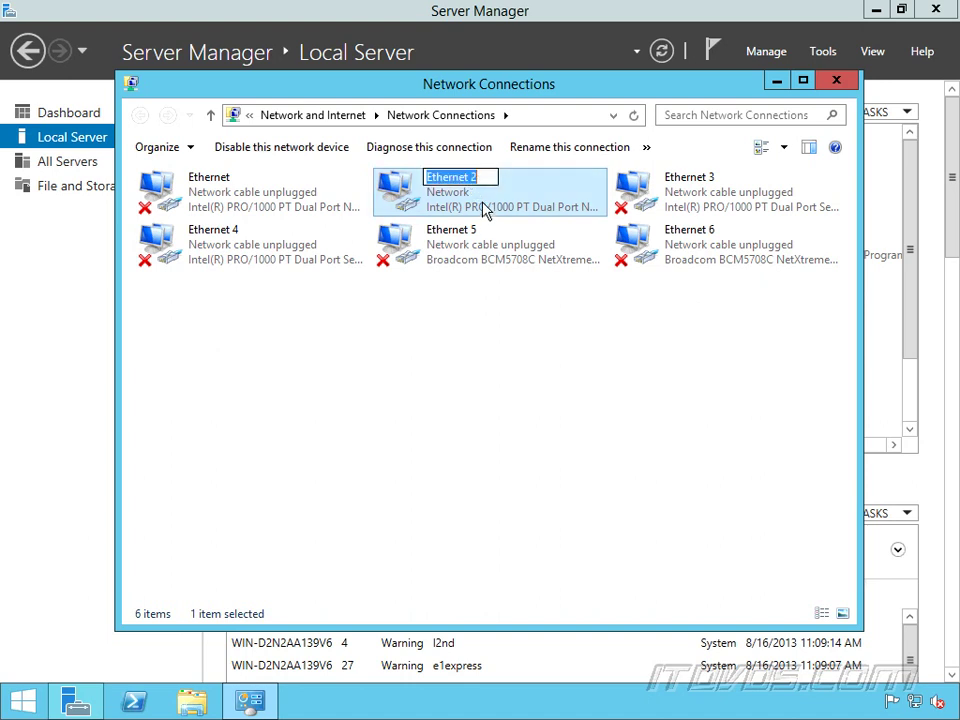
pyautogui.write('Host')
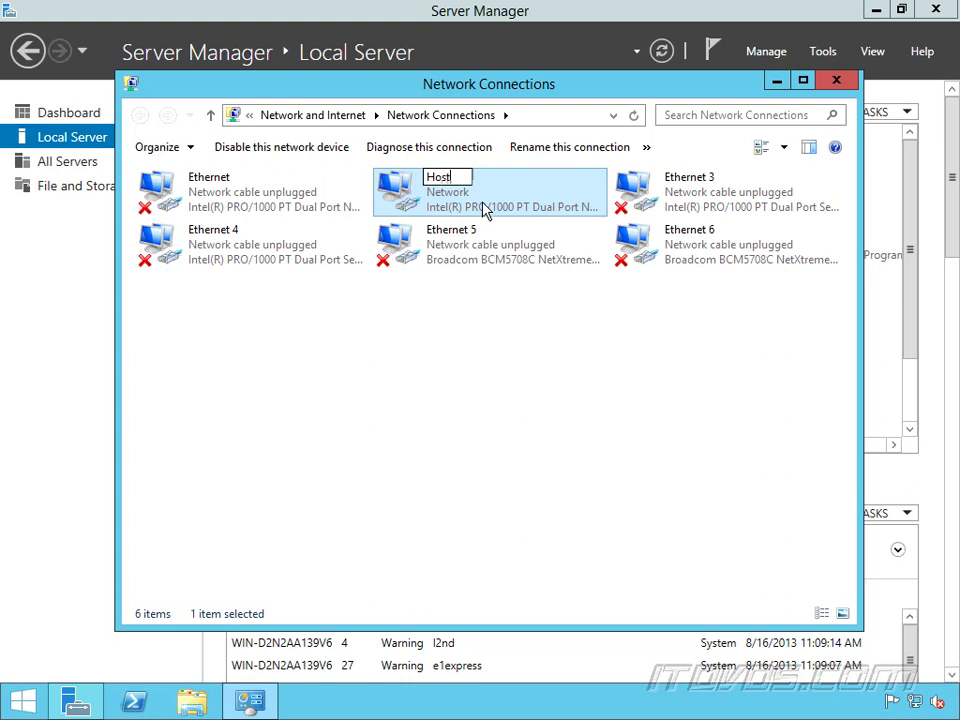
pyautogui.write(' Management Ne')
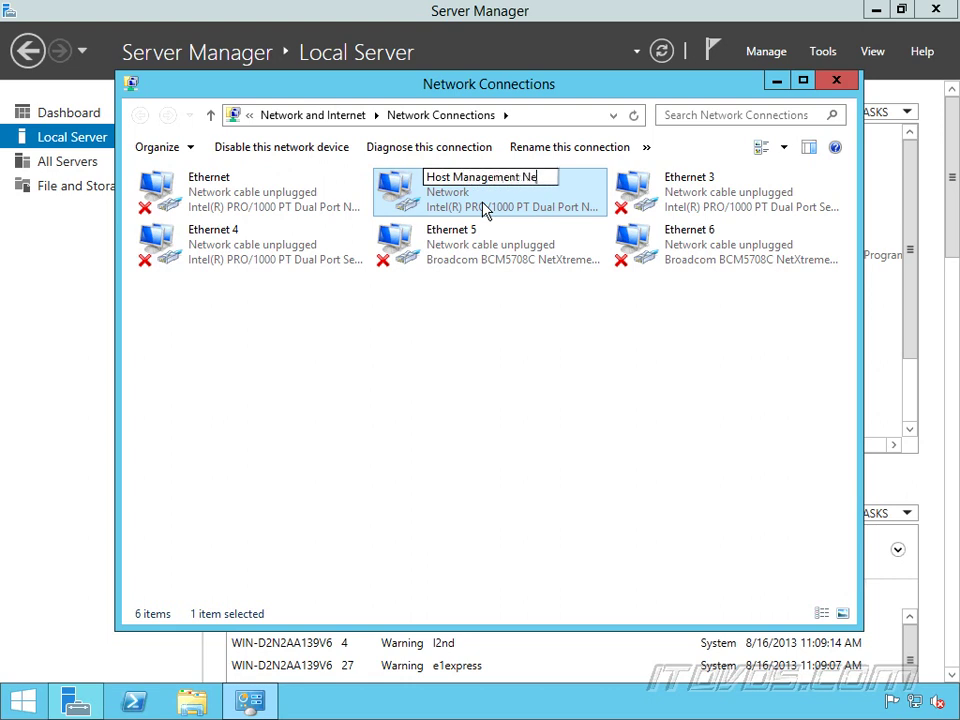
pyautogui.write('twork 1')
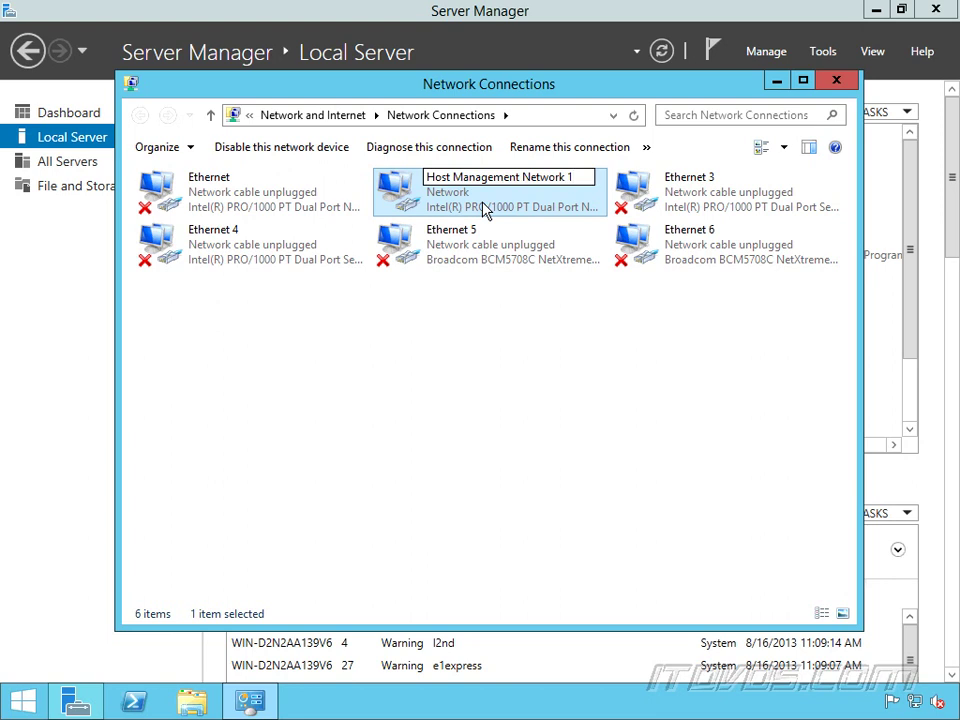
# Fix the name text to exactly 'Host Management Network 1' and confirm it for Ethernet 2
pyautogui.press('BackSpace')
pyautogui.write('S1P14')
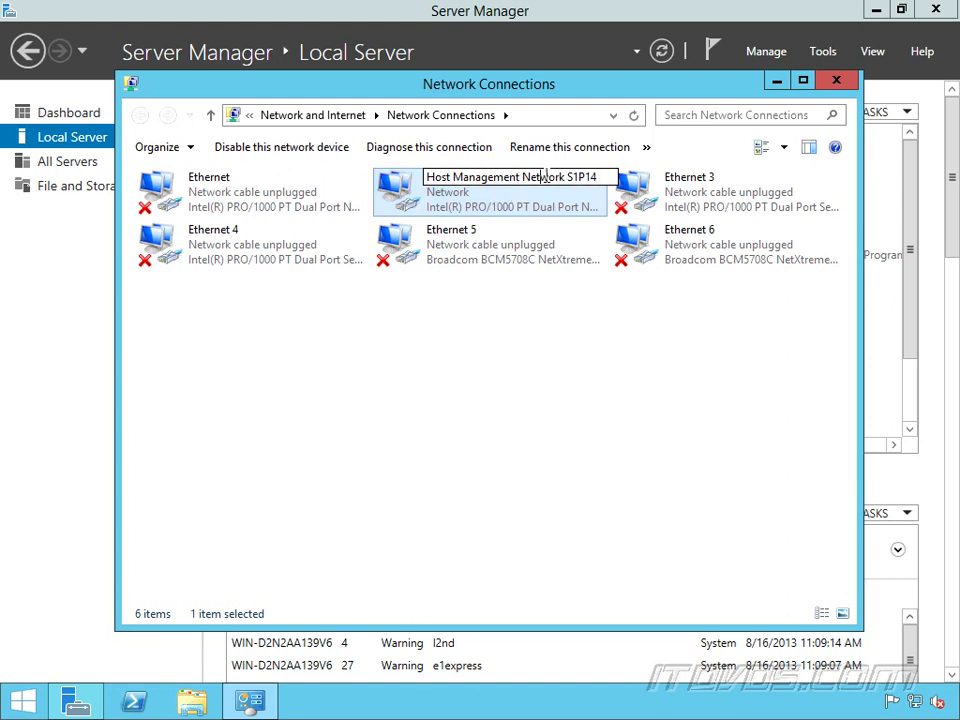
pyautogui.press('Right')
pyautogui.press('Right')
pyautogui.press('Right')
pyautogui.press('Right')
pyautogui.press('Right')
pyautogui.press('Right')
pyautogui.press('Right')
pyautogui.press('Right')
pyautogui.press('End')
pyautogui.press('BackSpace')
pyautogui.press('BackSpace')
pyautogui.press('BackSpace')
pyautogui.press('BackSpace')
pyautogui.press('BackSpace')
pyautogui.write('1')
pyautogui.press('Return')
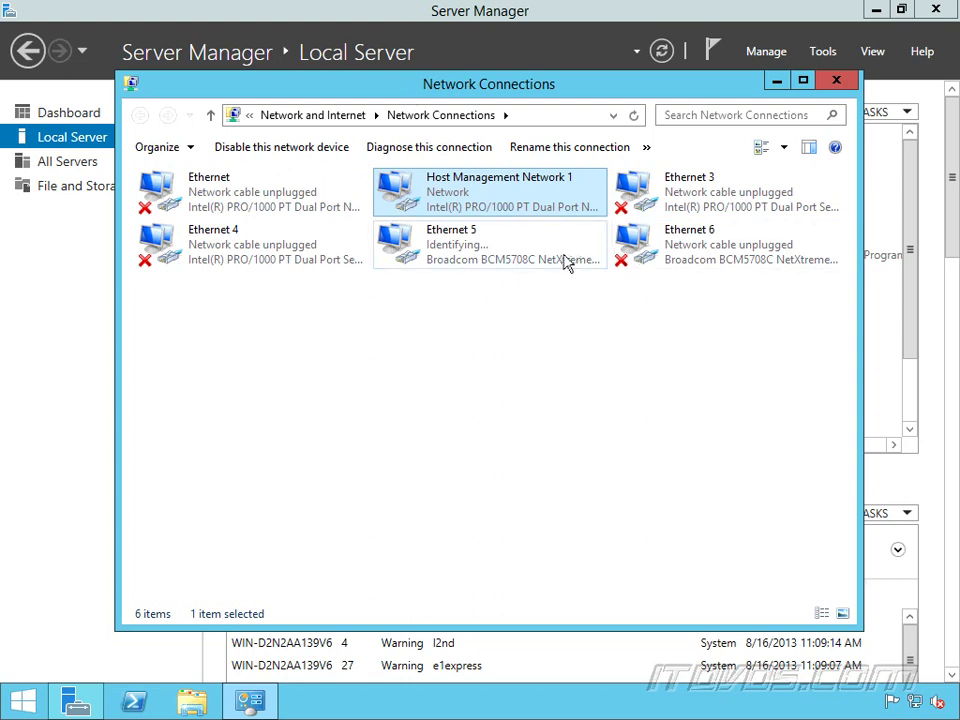
# Enter 'Host Management Network 2' as the new name for Ethernet 5
pyautogui.click(495, 243)
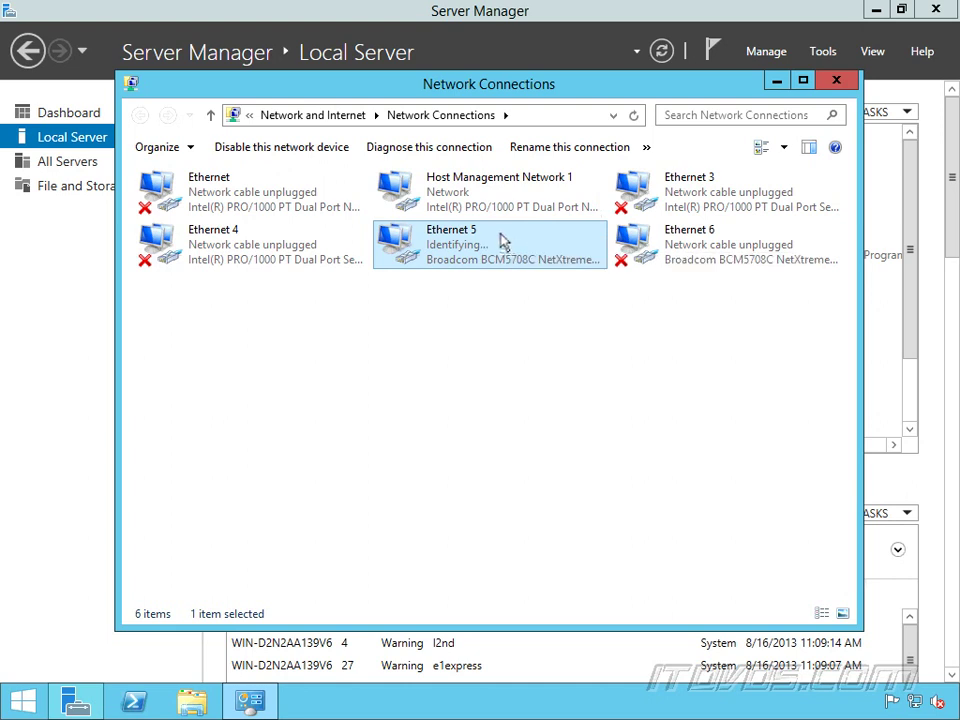
pyautogui.click(489, 230)
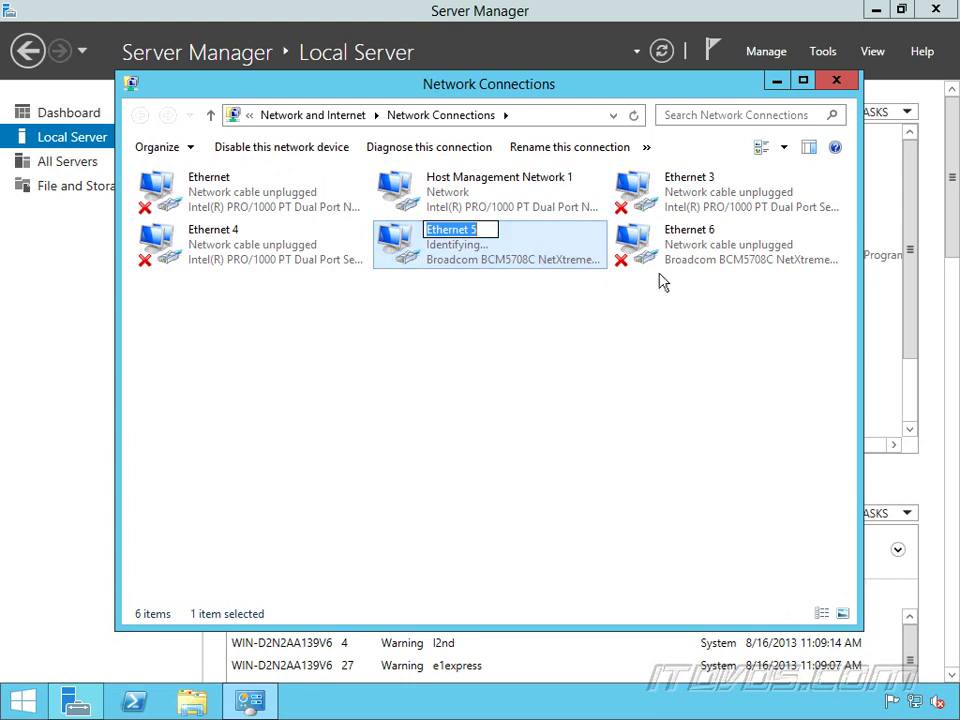
pyautogui.write('Host Manage')
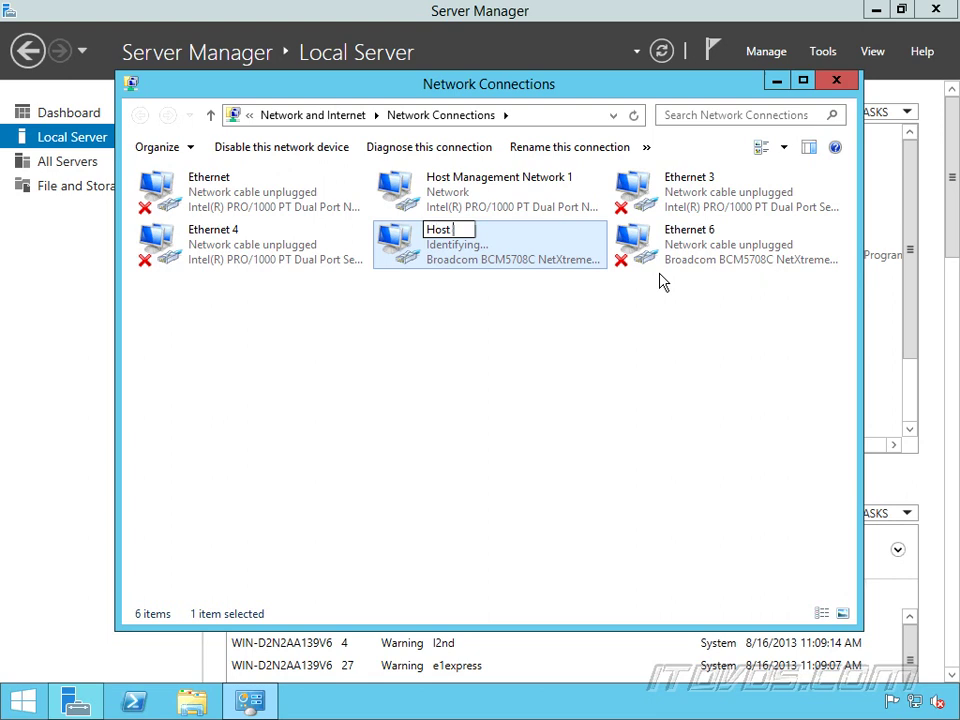
pyautogui.write('ment Network 2')
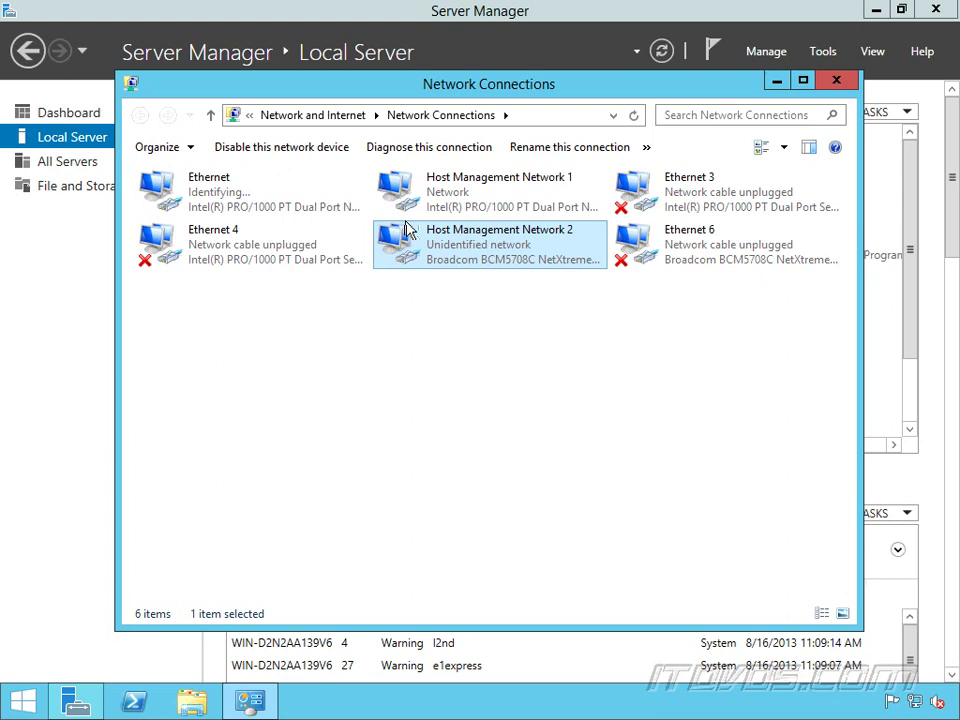
# Rename the Ethernet adapter to 'Virtual Machine Network 1'
pyautogui.click(231, 190)
pyautogui.click(242, 177)
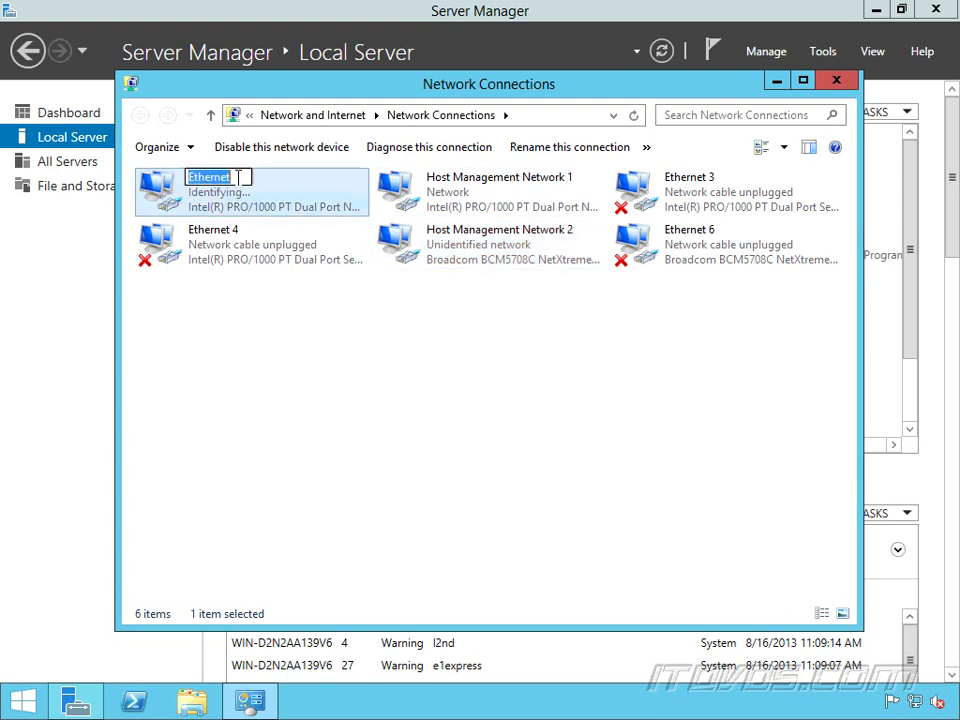
pyautogui.write('Virtual Machine ')
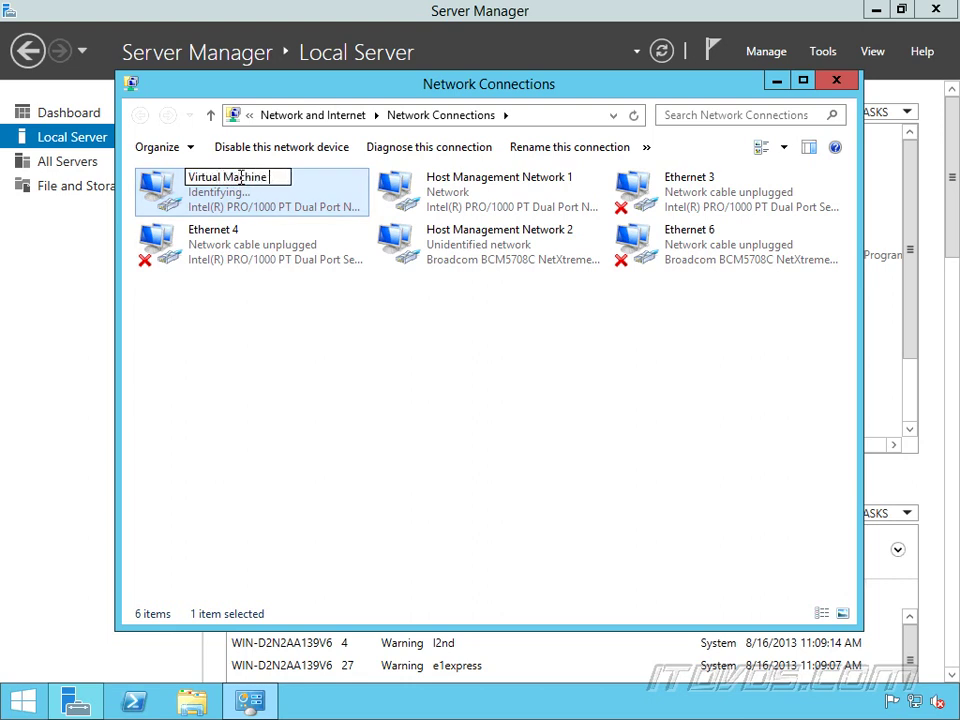
pyautogui.write('Network 1')
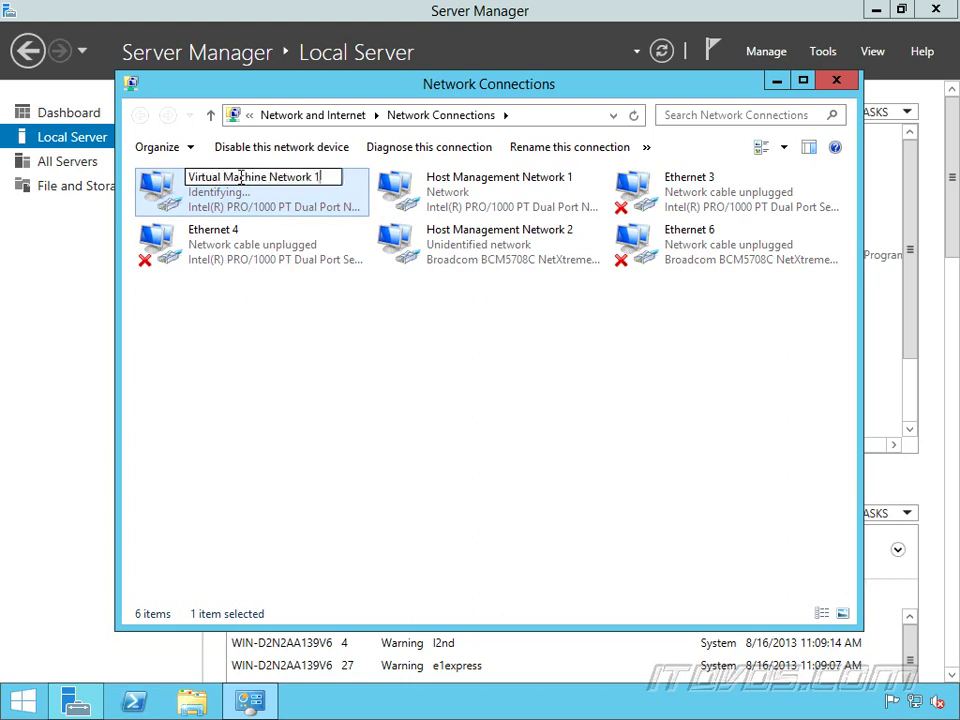
pyautogui.press('Return')
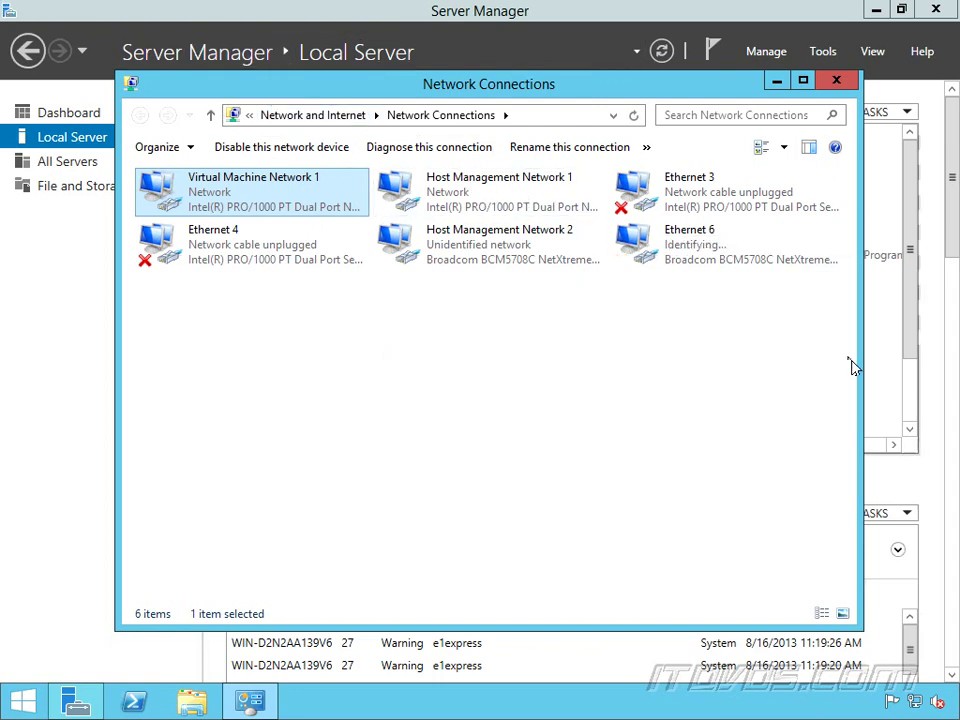
# Rename Ethernet 6 to 'Virtual Machine Network 2'
pyautogui.click(701, 235)
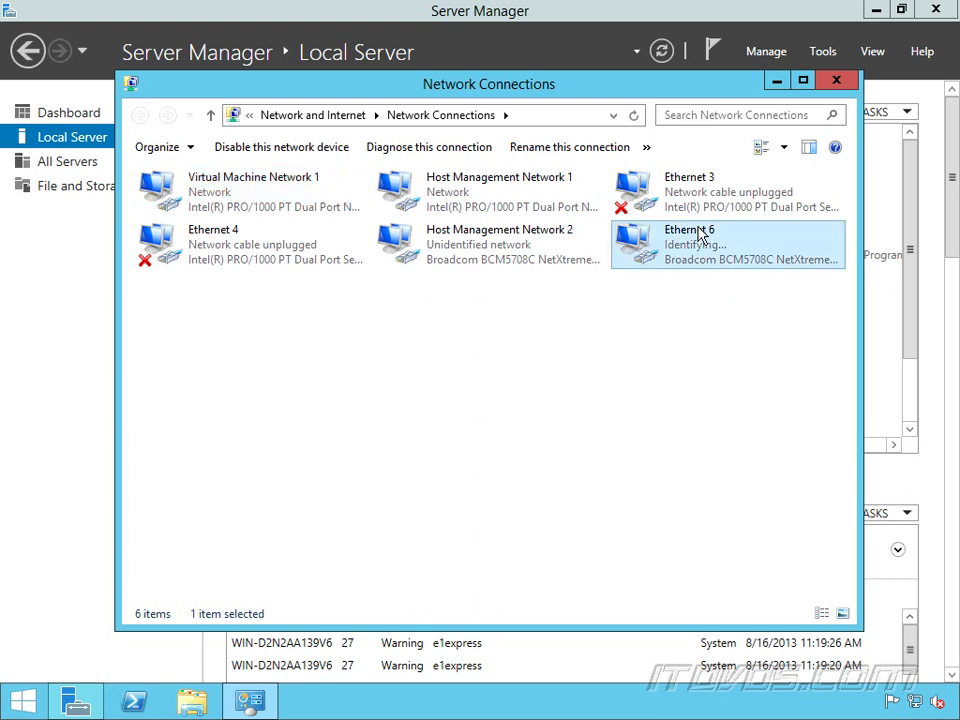
pyautogui.click(701, 232)
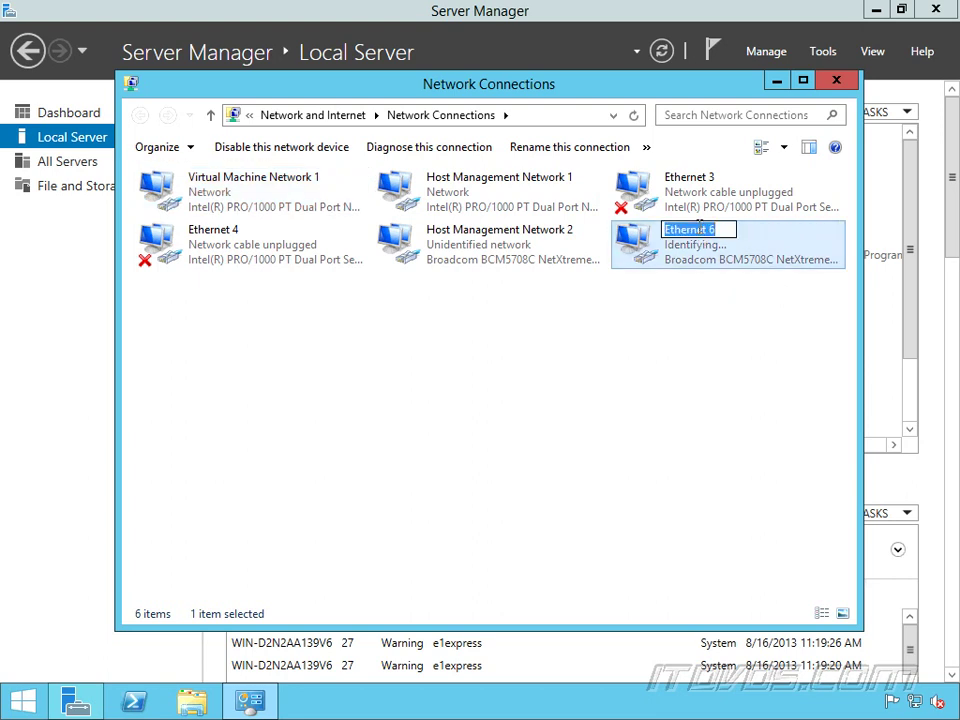
pyautogui.write('Virtual')
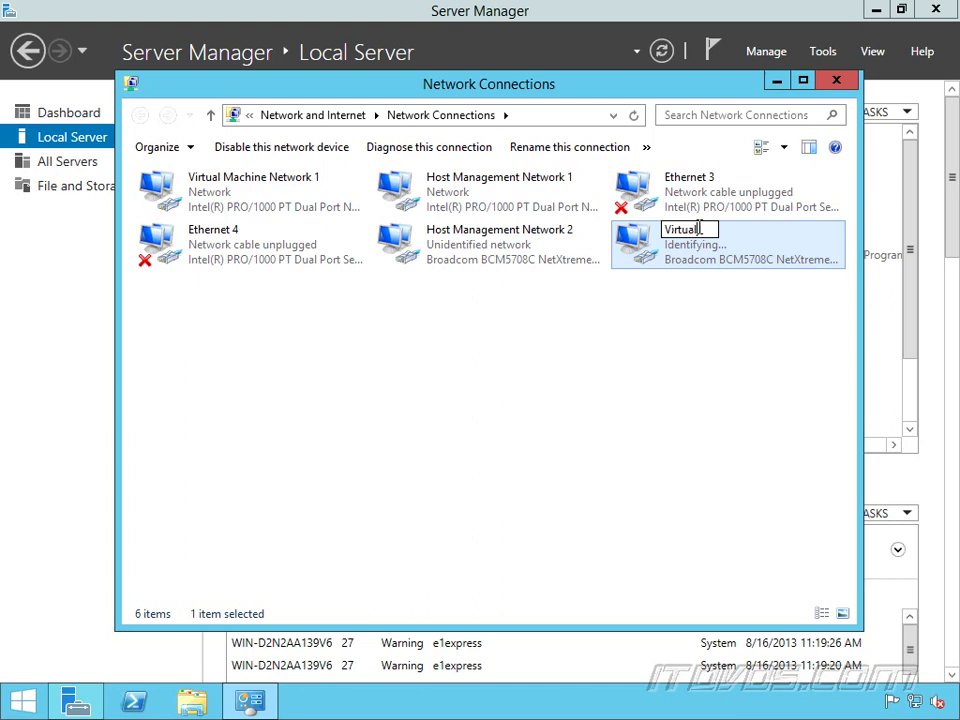
pyautogui.write(' Machine N')
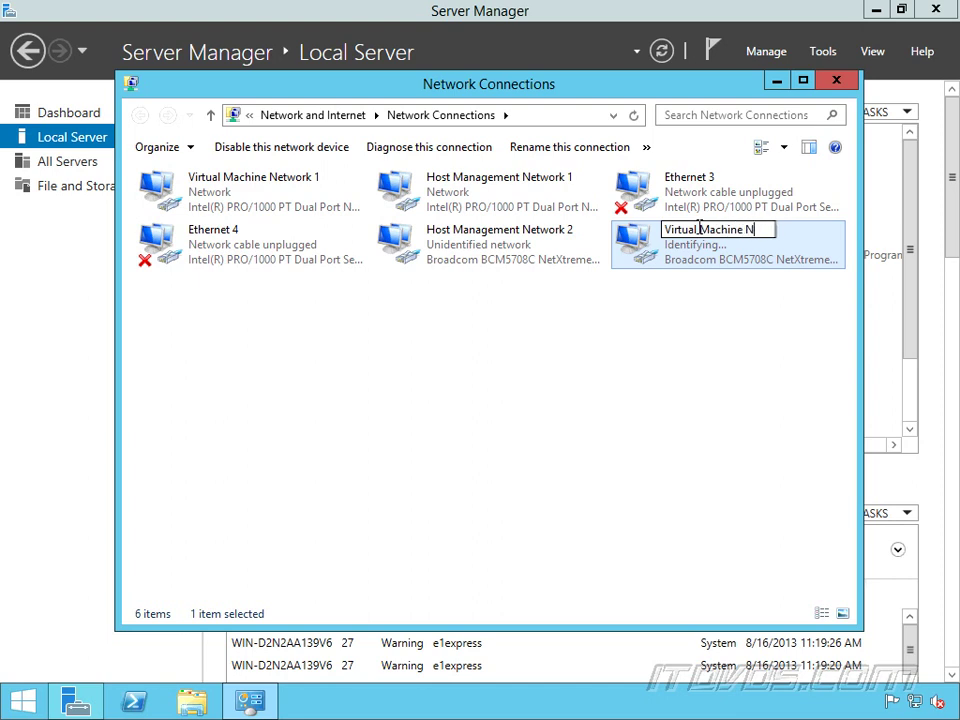
pyautogui.write('etwork 2')
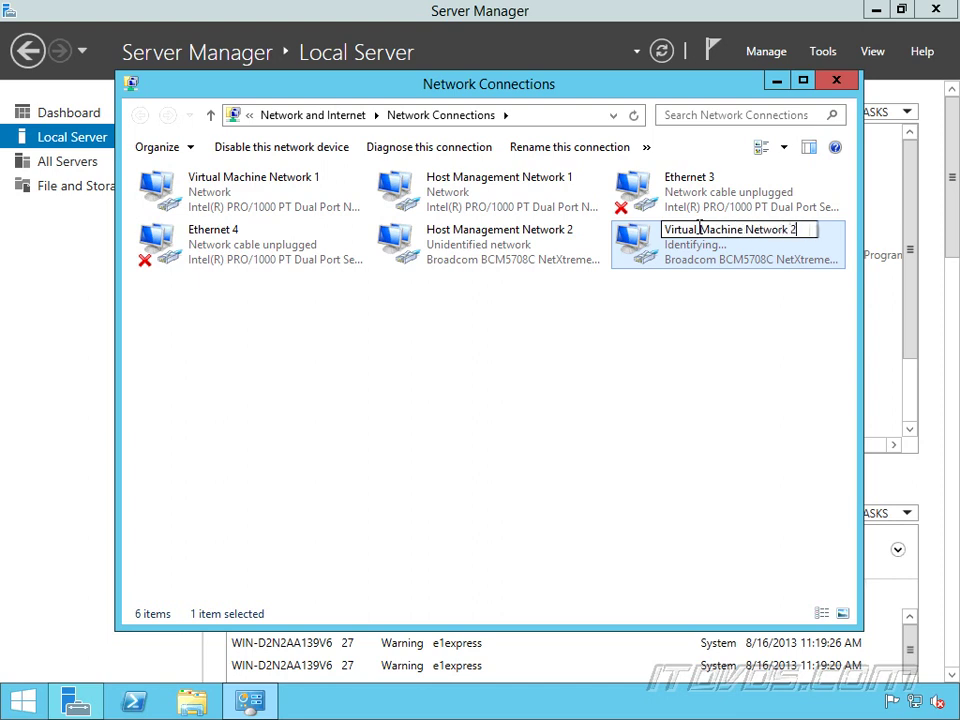
pyautogui.press('Return')
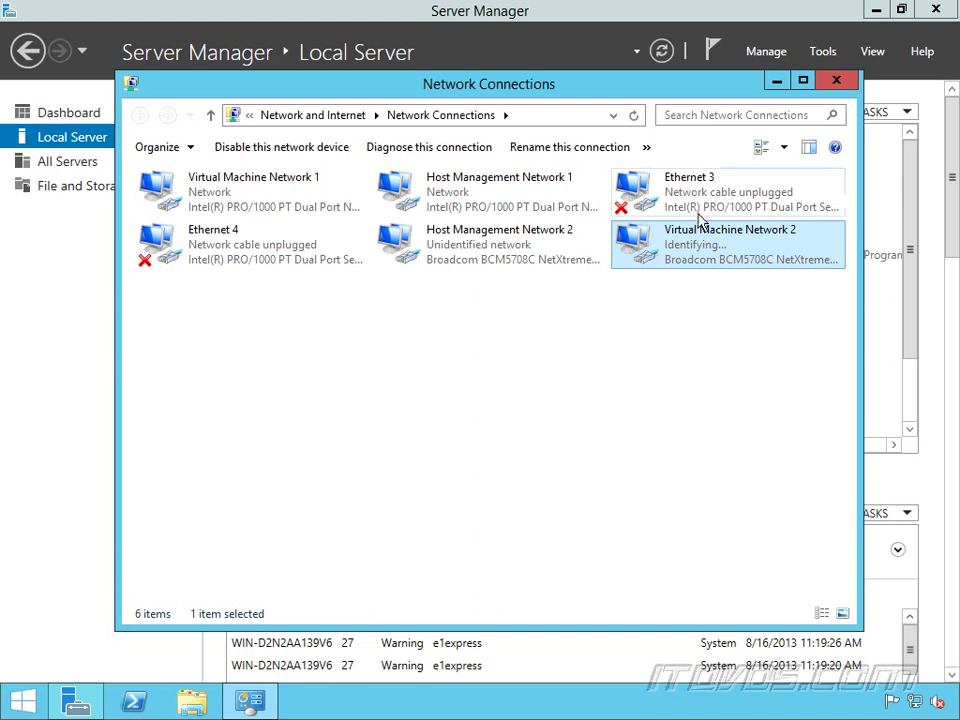
# Disable the unused Ethernet 3 and Ethernet 4 adapters from their context menus
pyautogui.click(697, 204)
pyautogui.rightClick(697, 204)
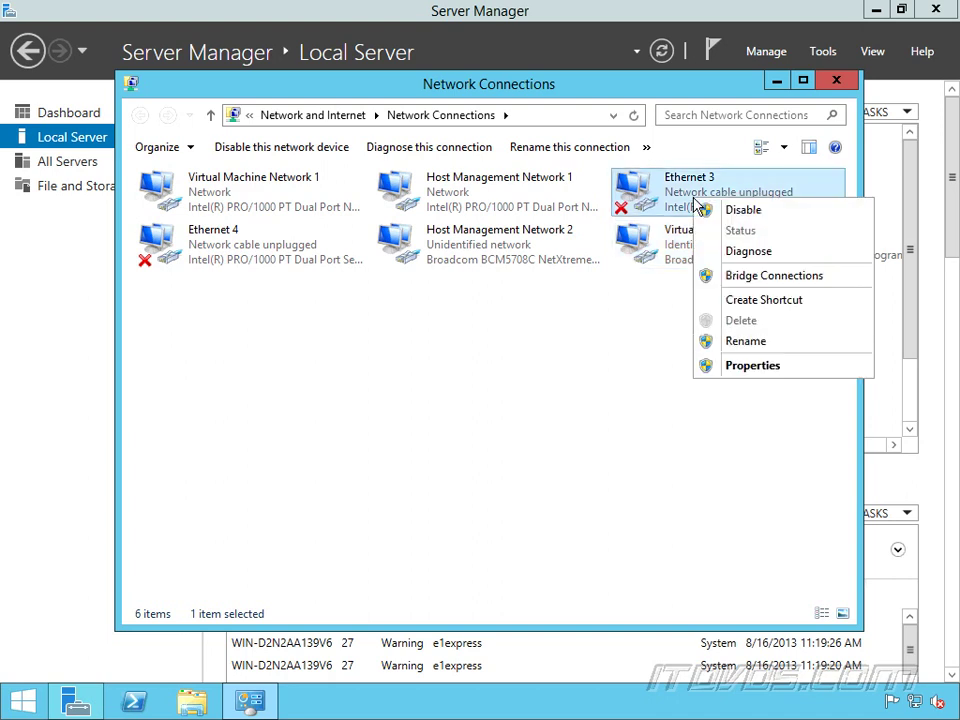
pyautogui.click(710, 210)
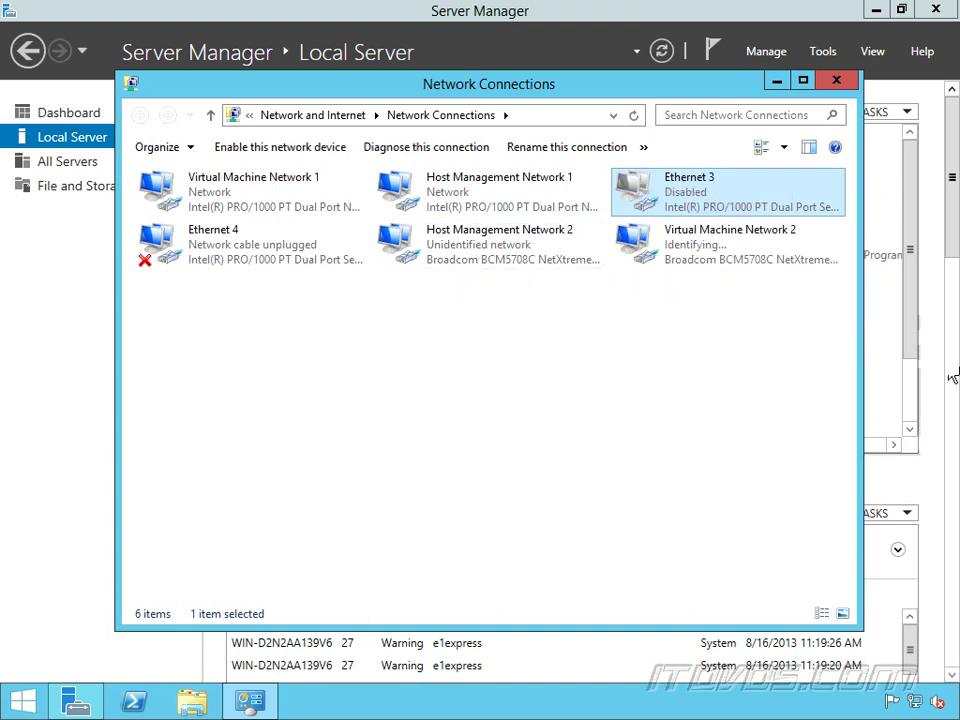
pyautogui.rightClick(283, 262)
pyautogui.click(307, 267)
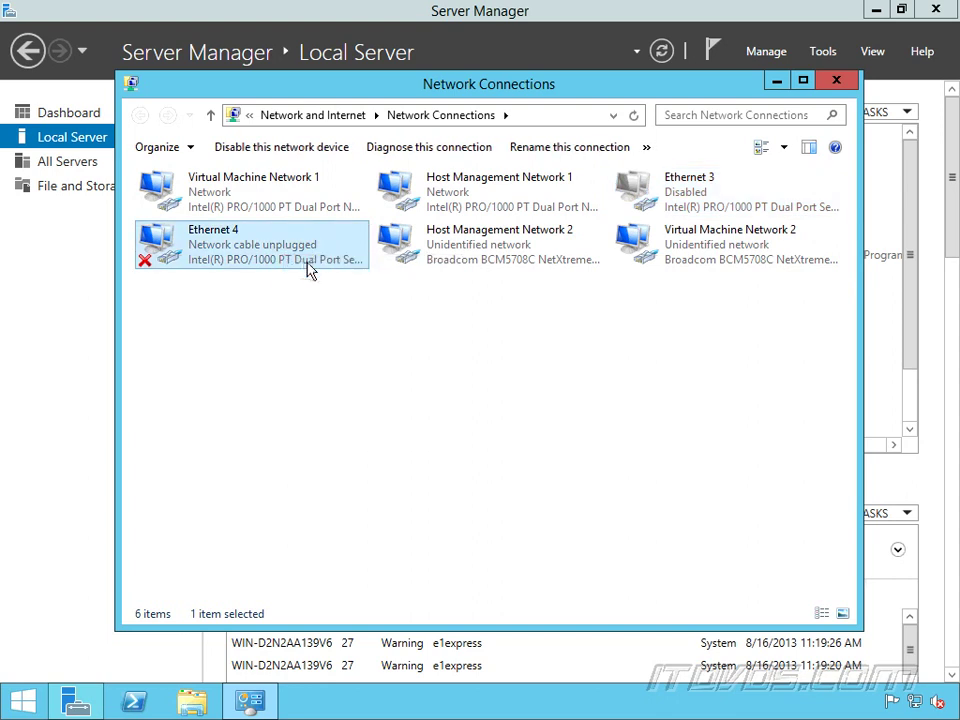